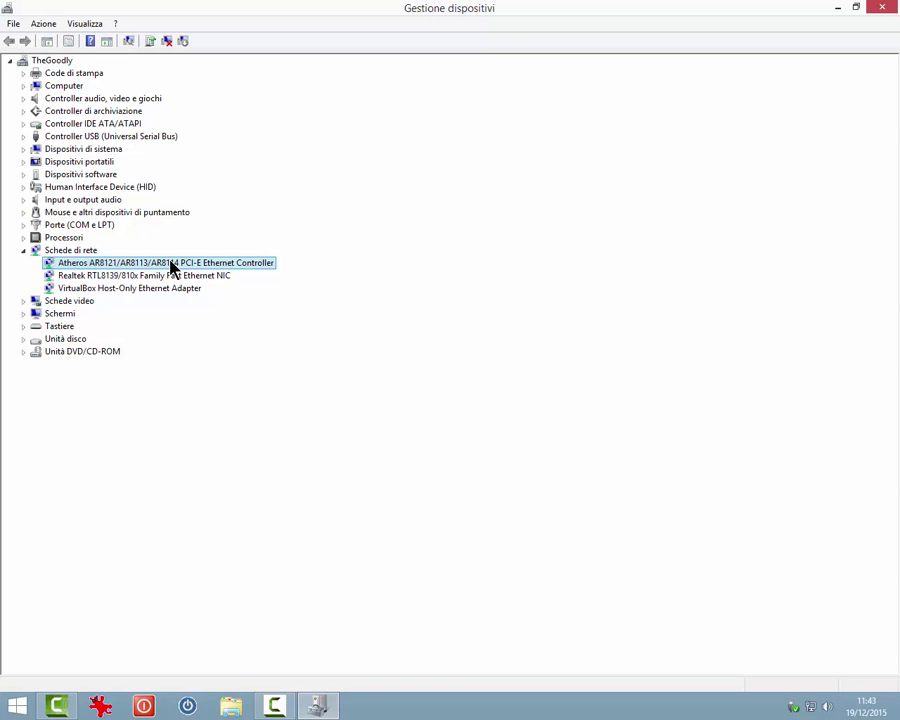
# Show the hidden devices in the device list, including those under the network adapters
pyautogui.rightClick(173, 267)
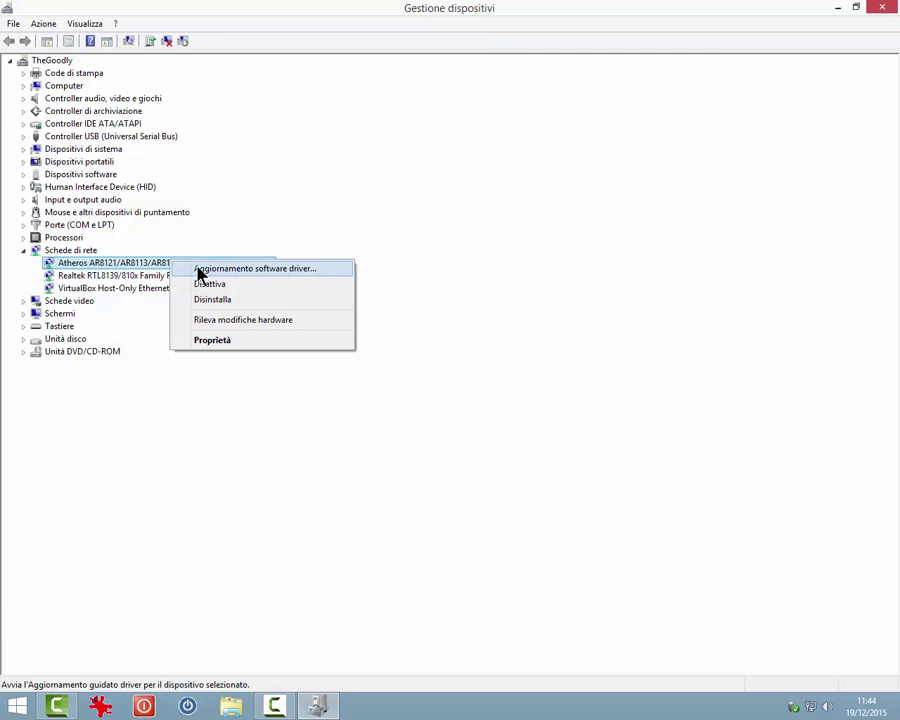
pyautogui.rightClick(120, 278)
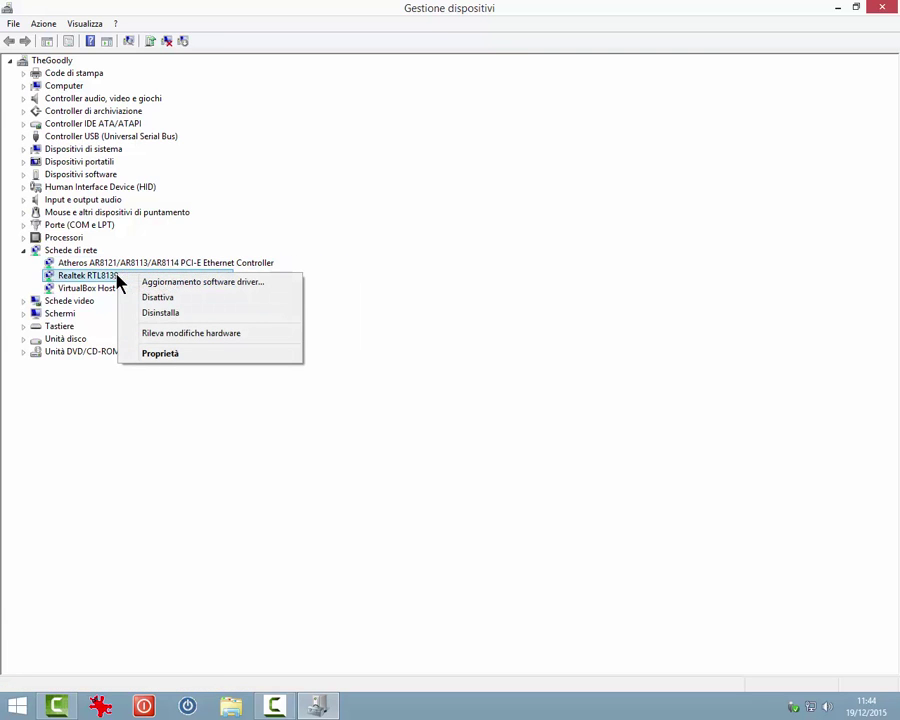
pyautogui.click(77, 28)
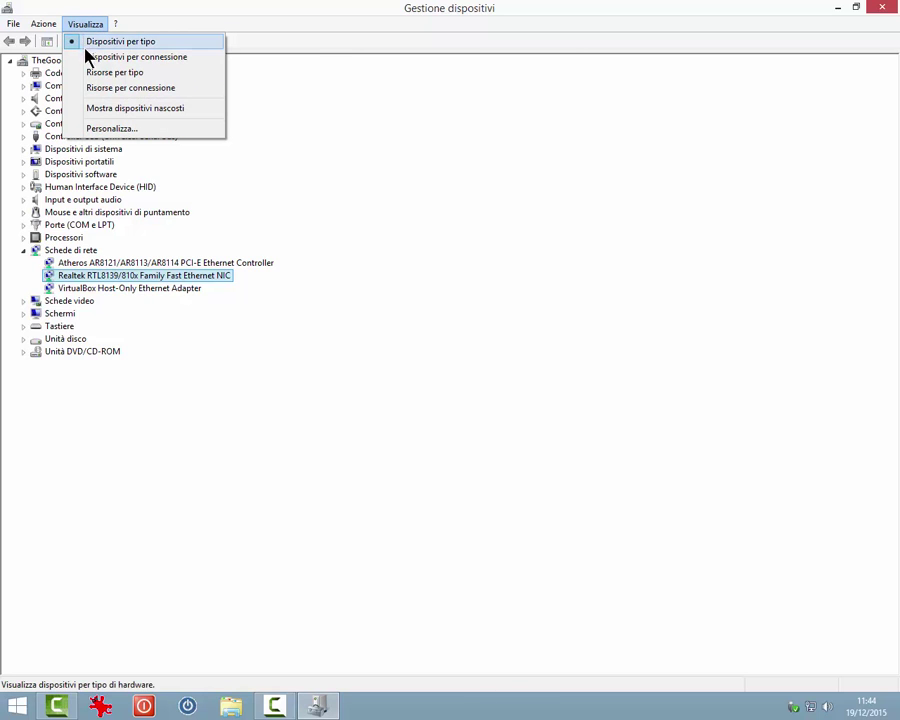
pyautogui.click(104, 110)
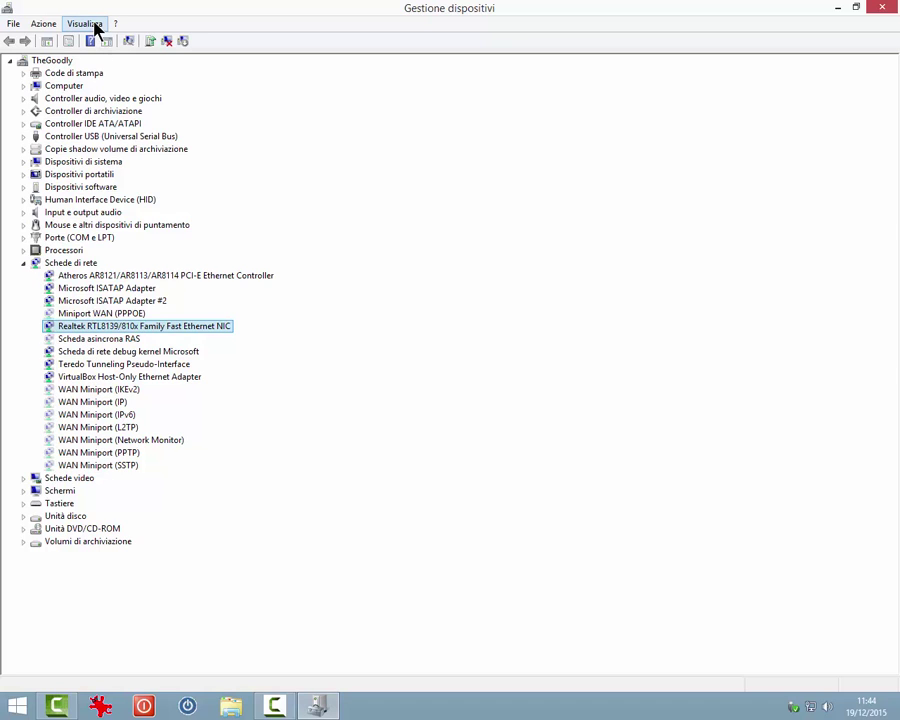
# Review the actions available for the Realtek RTL8139/810x network adapter and for the first Intel Pentium processor
pyautogui.click(38, 24)
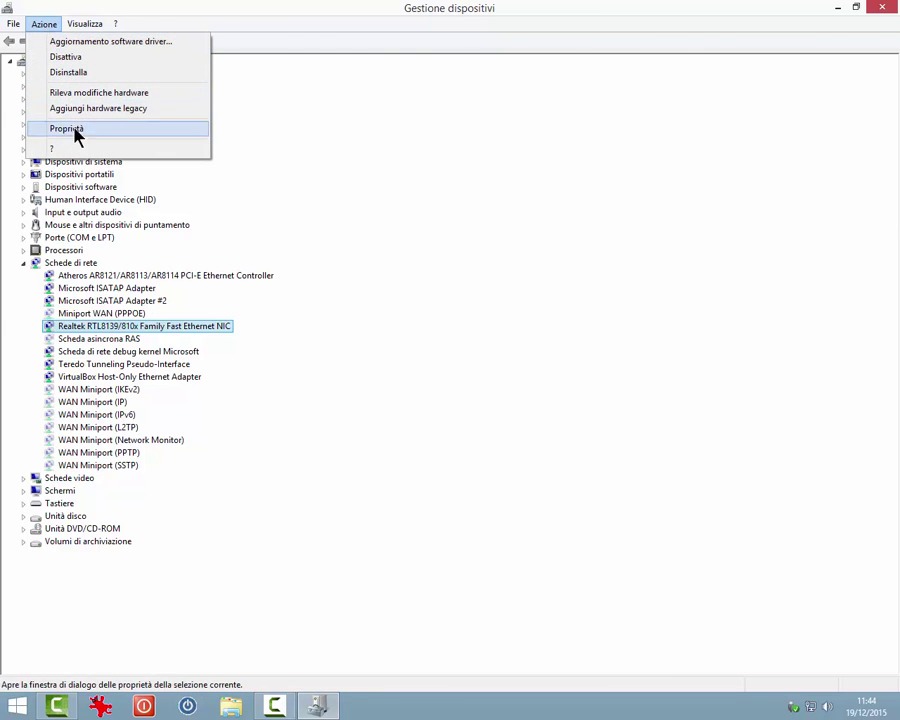
pyautogui.rightClick(188, 335)
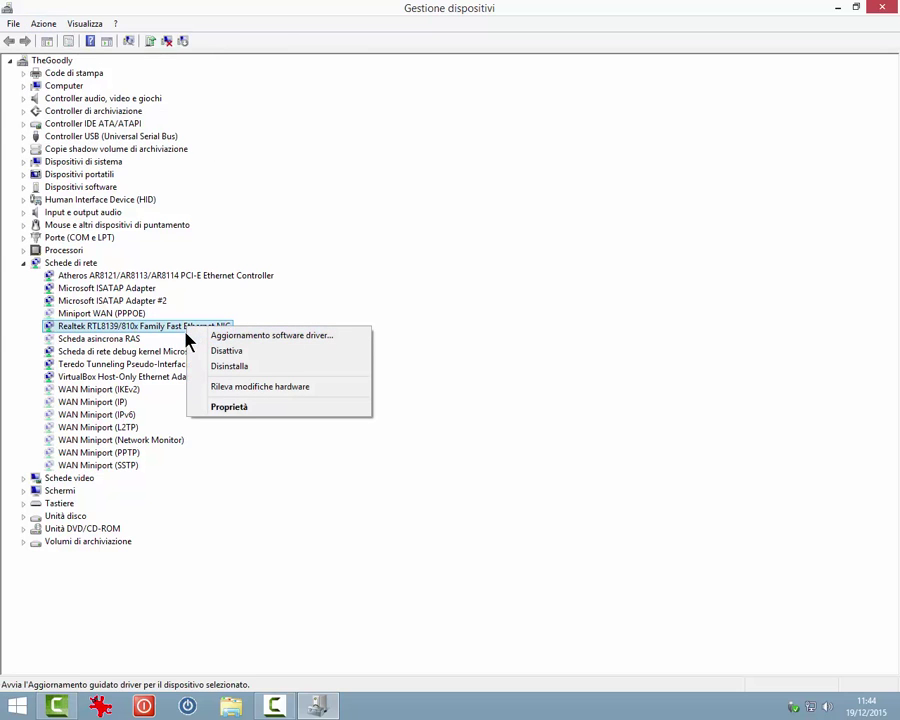
pyautogui.click(26, 251)
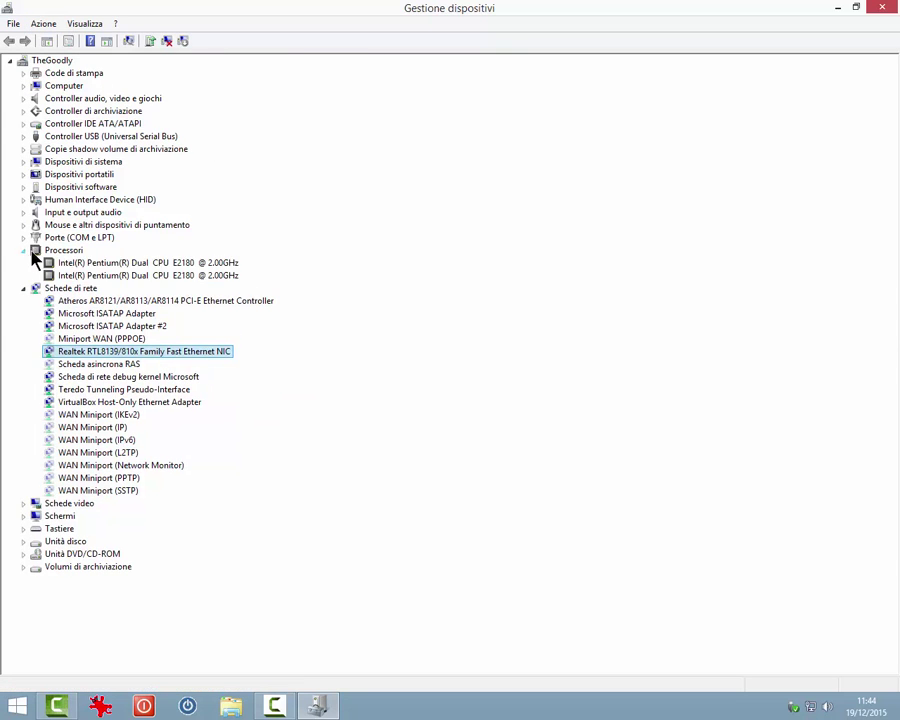
pyautogui.rightClick(85, 263)
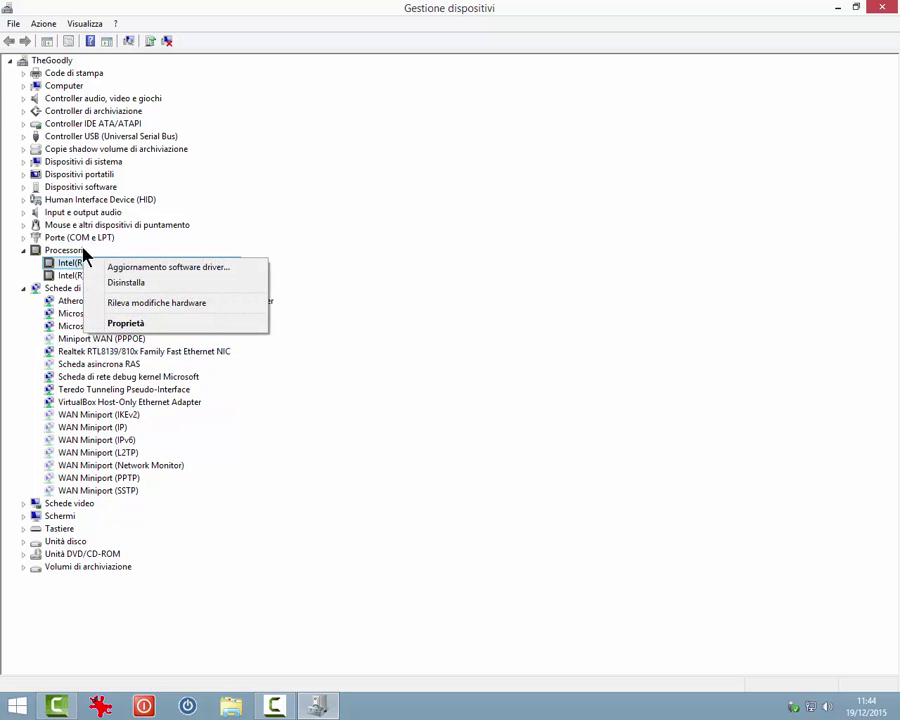
pyautogui.click(24, 251)
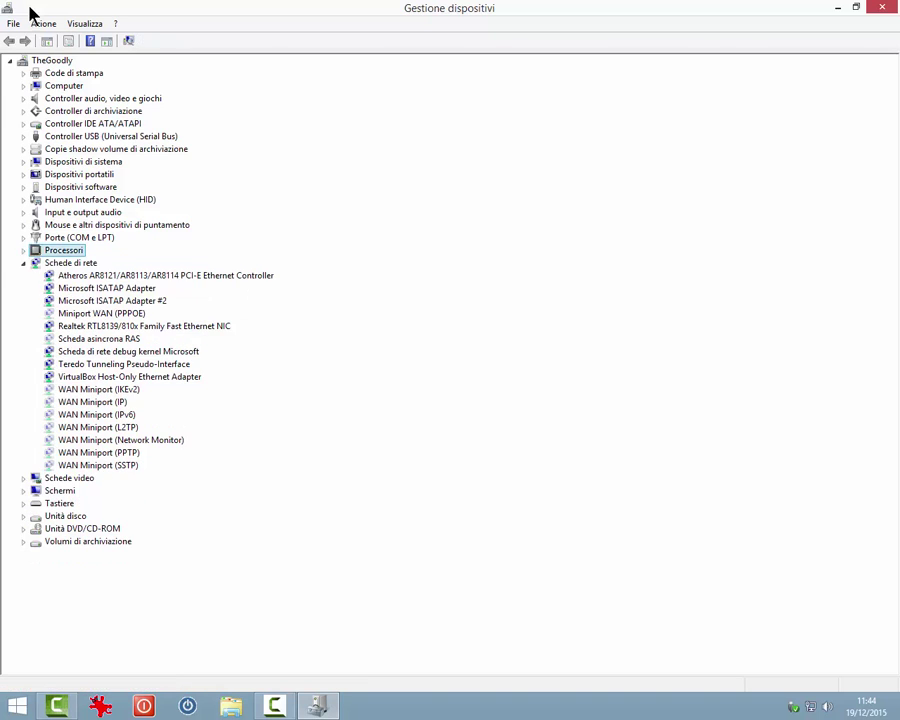
# View the driver update wizard for the Realtek RTL8139/810x adapter as far as the search of the computer, and cancel it
pyautogui.click(97, 330)
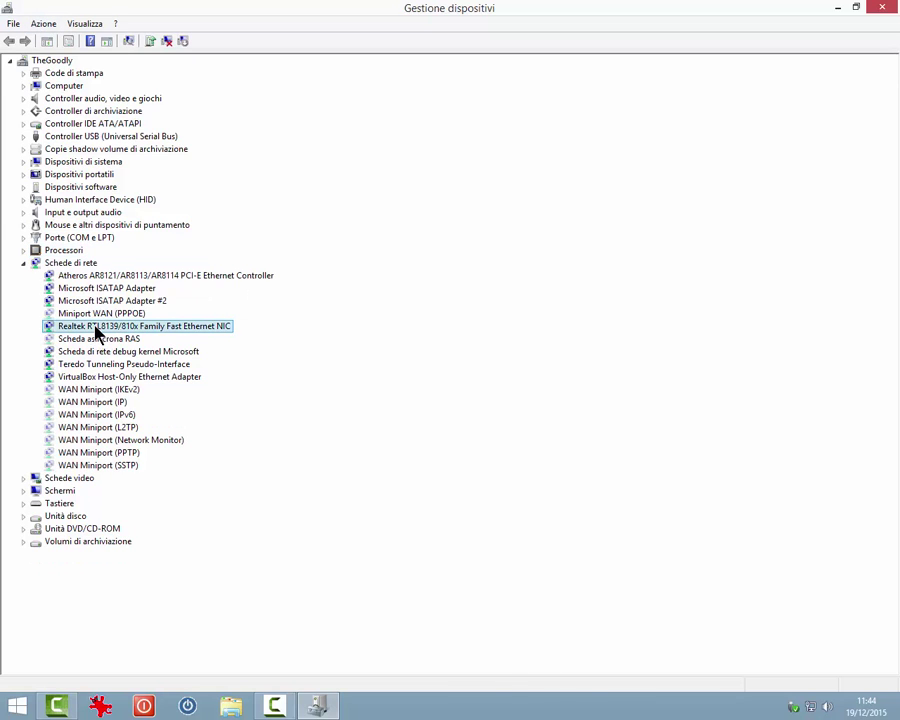
pyautogui.click(44, 24)
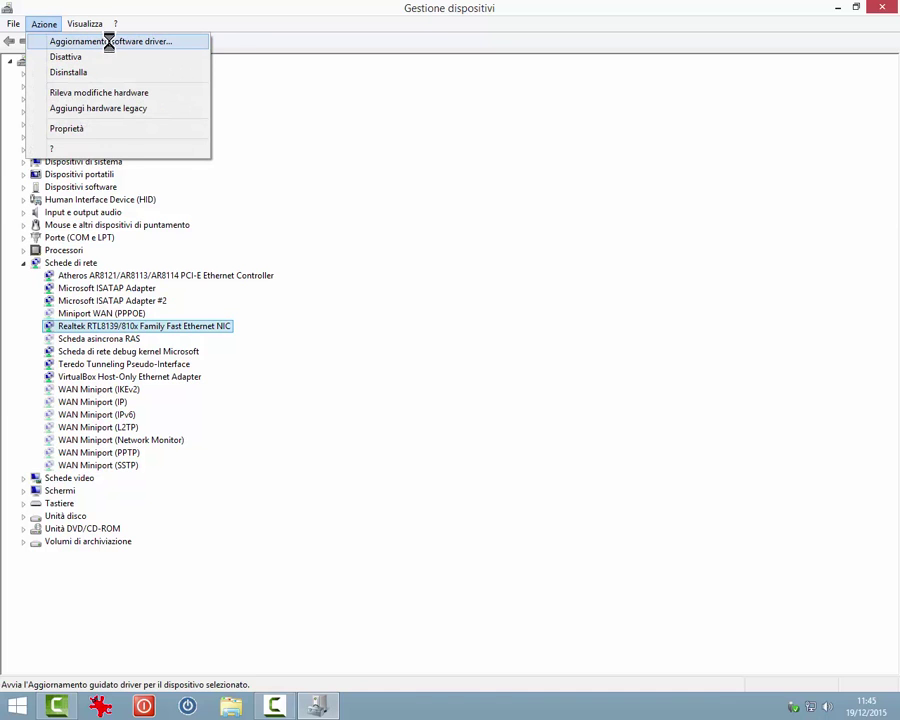
pyautogui.click(108, 41)
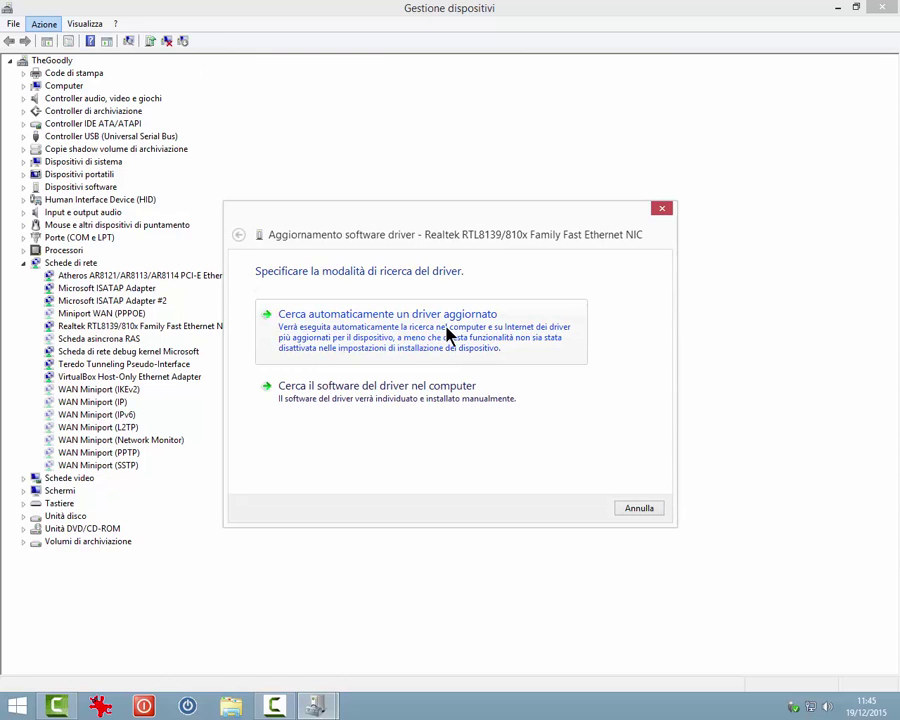
pyautogui.click(368, 396)
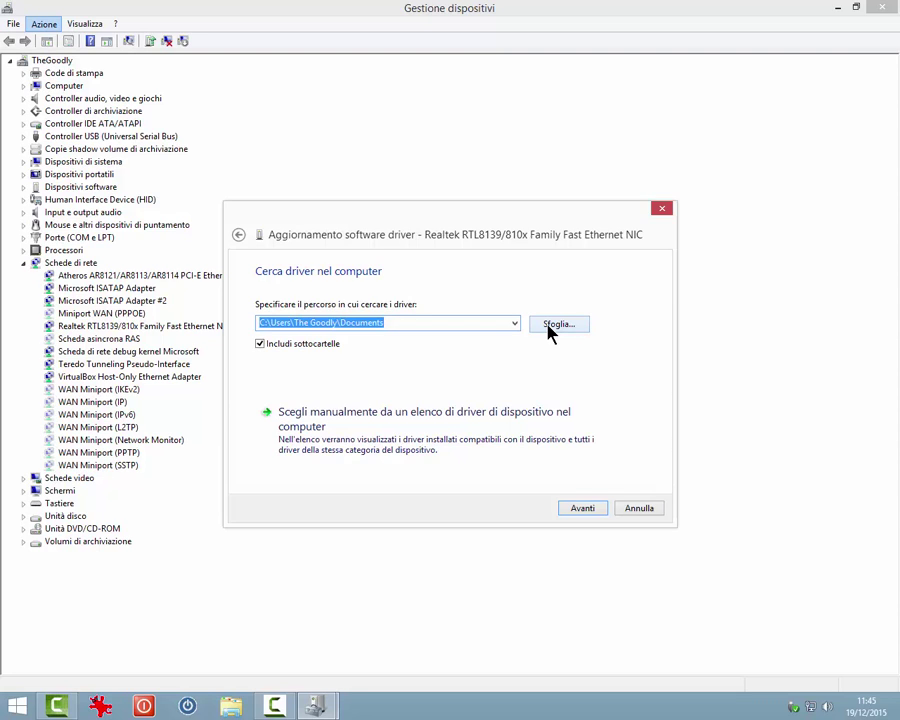
pyautogui.click(636, 509)
# Disable the Realtek RTL8139/810x network adapter and enable it again
pyautogui.click(42, 25)
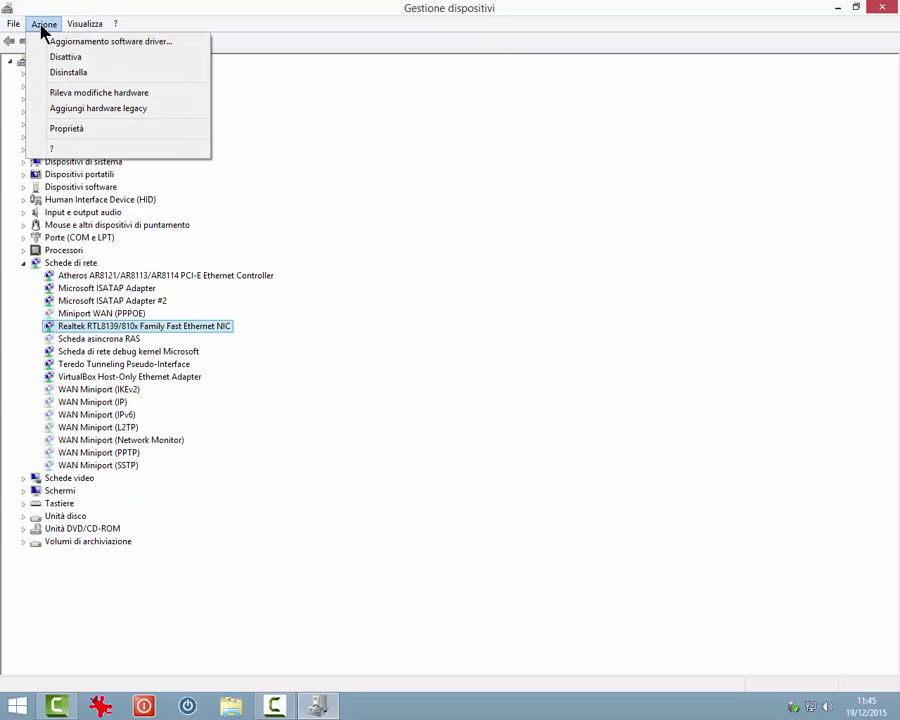
pyautogui.click(66, 57)
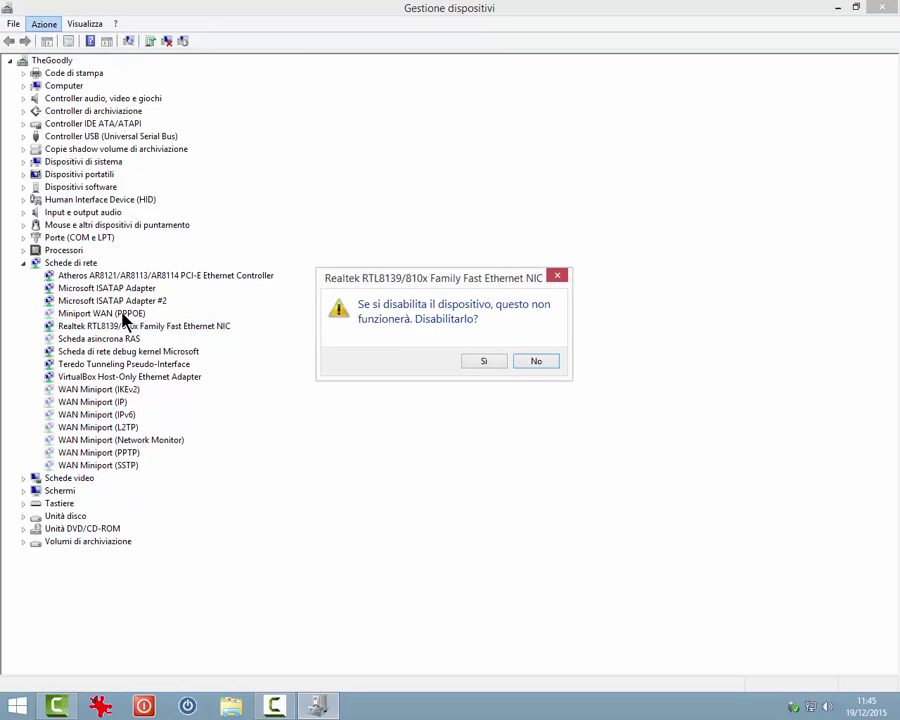
pyautogui.click(487, 364)
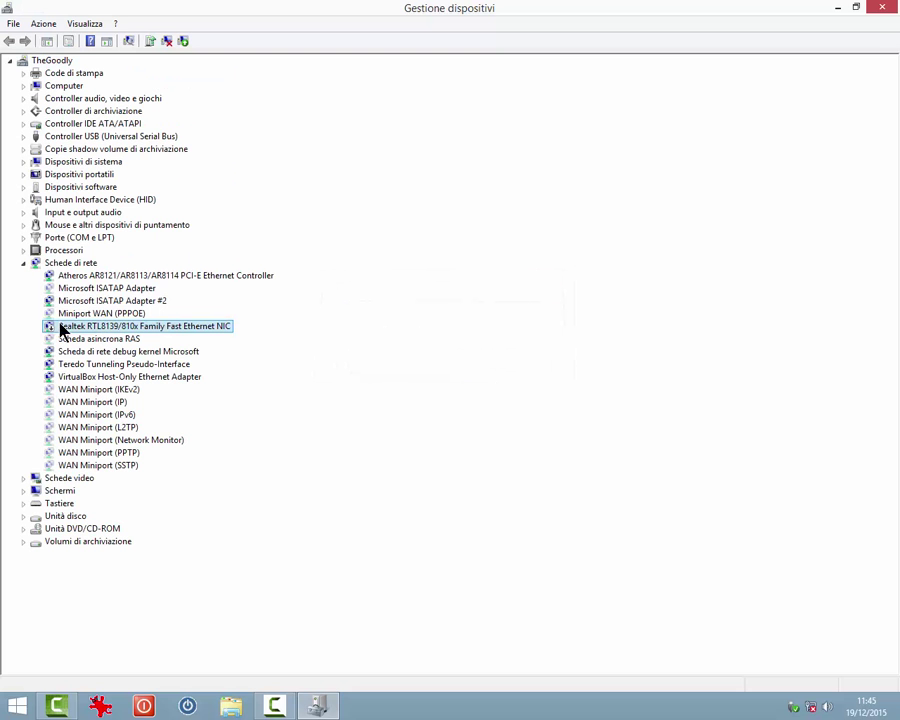
pyautogui.click(44, 24)
pyautogui.click(64, 58)
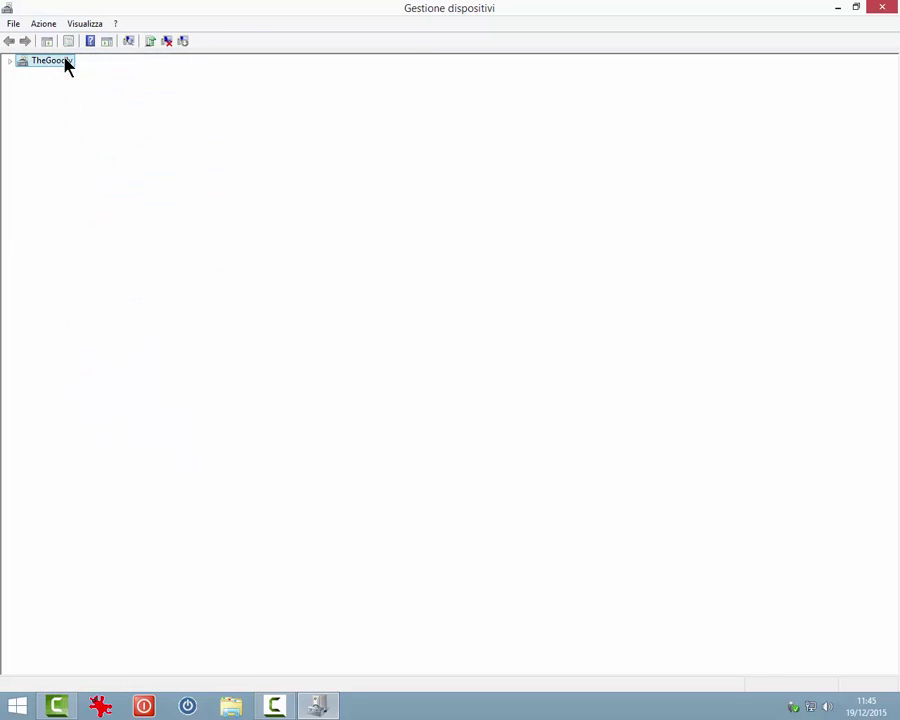
# View the uninstall confirmation for the Realtek RTL8139/810x adapter and cancel it
pyautogui.click(44, 24)
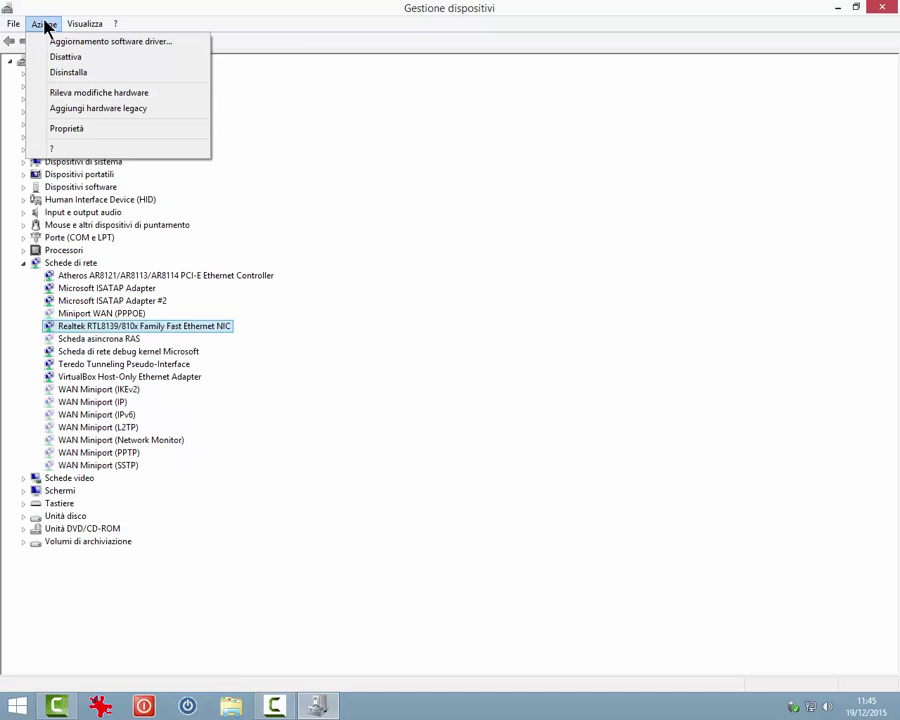
pyautogui.click(80, 78)
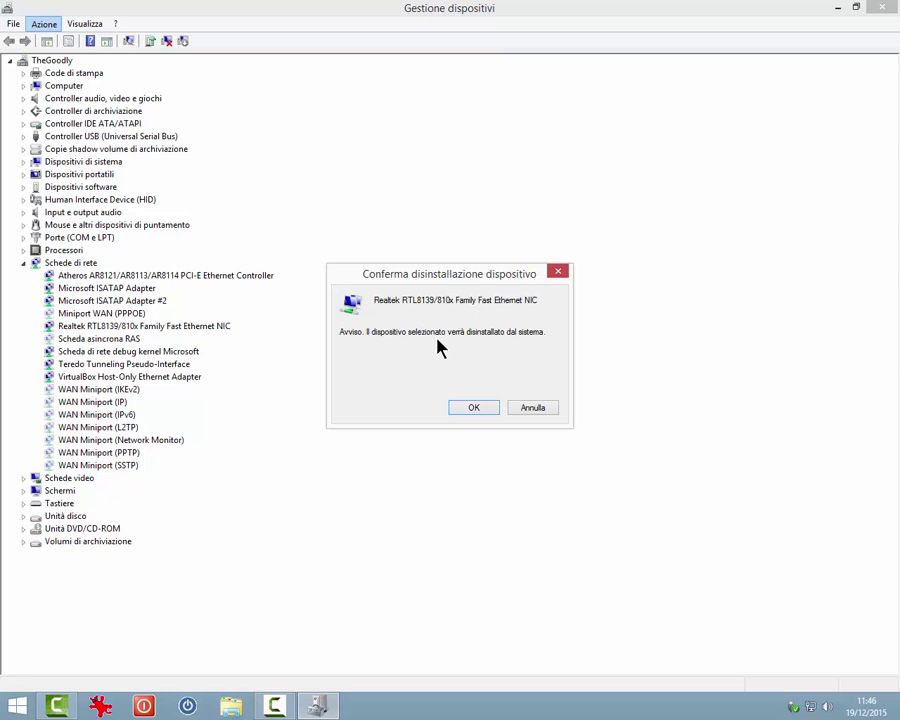
pyautogui.click(536, 410)
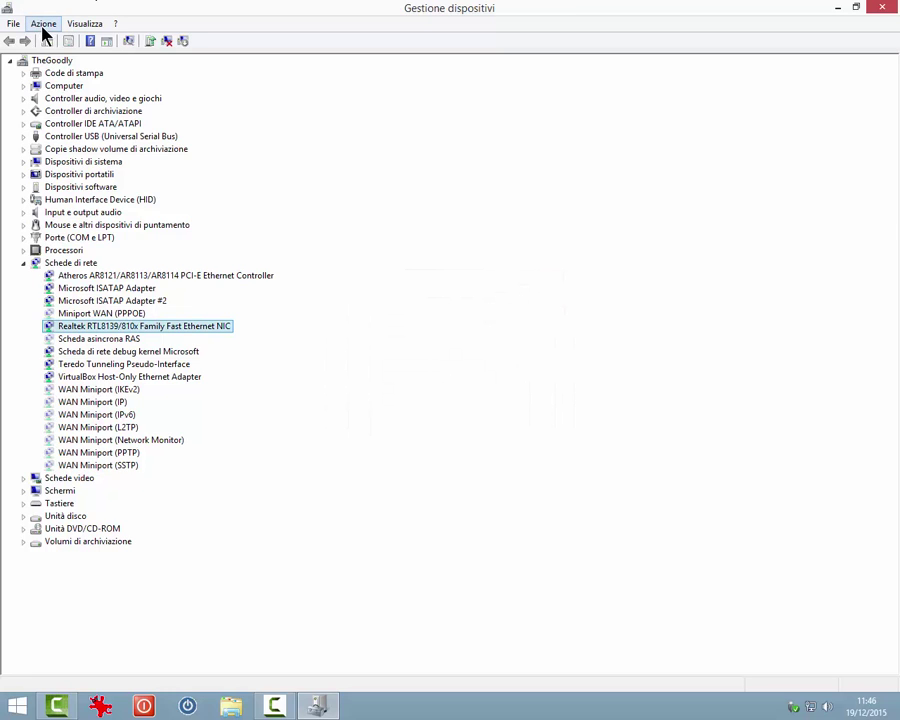
# Scan the computer for hardware changes
pyautogui.click(43, 24)
pyautogui.click(114, 95)
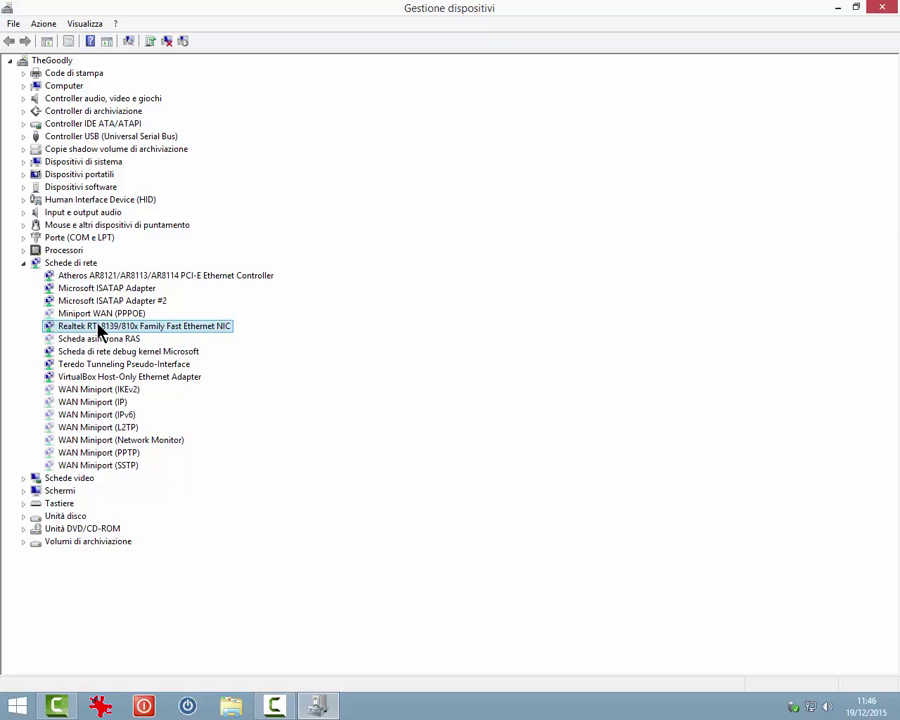
# View the legacy hardware wizard as far as the choice between automatic and manual installation, and cancel it
pyautogui.click(41, 26)
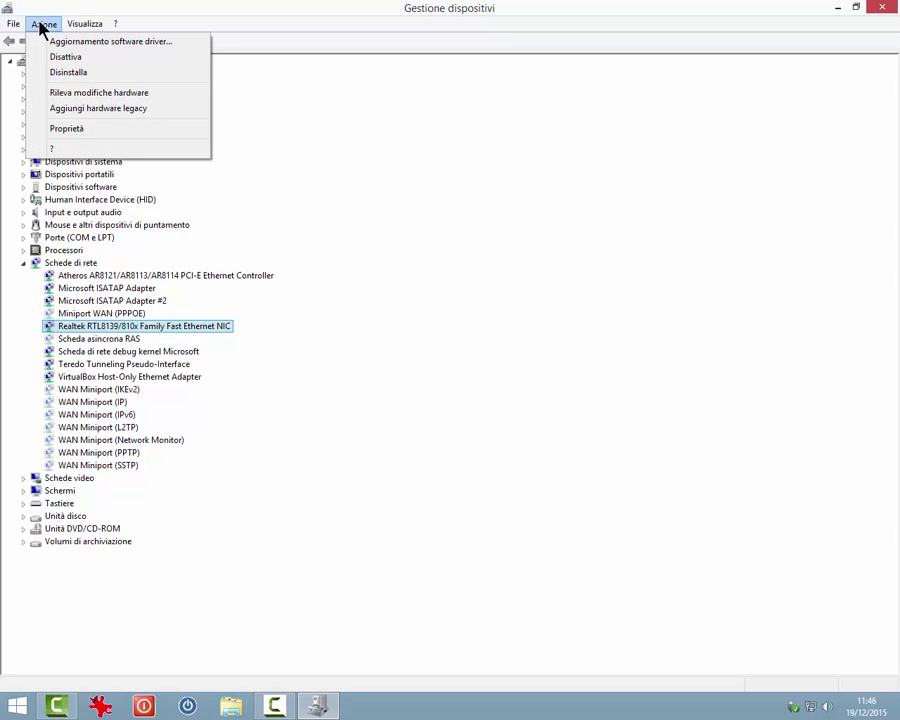
pyautogui.click(113, 110)
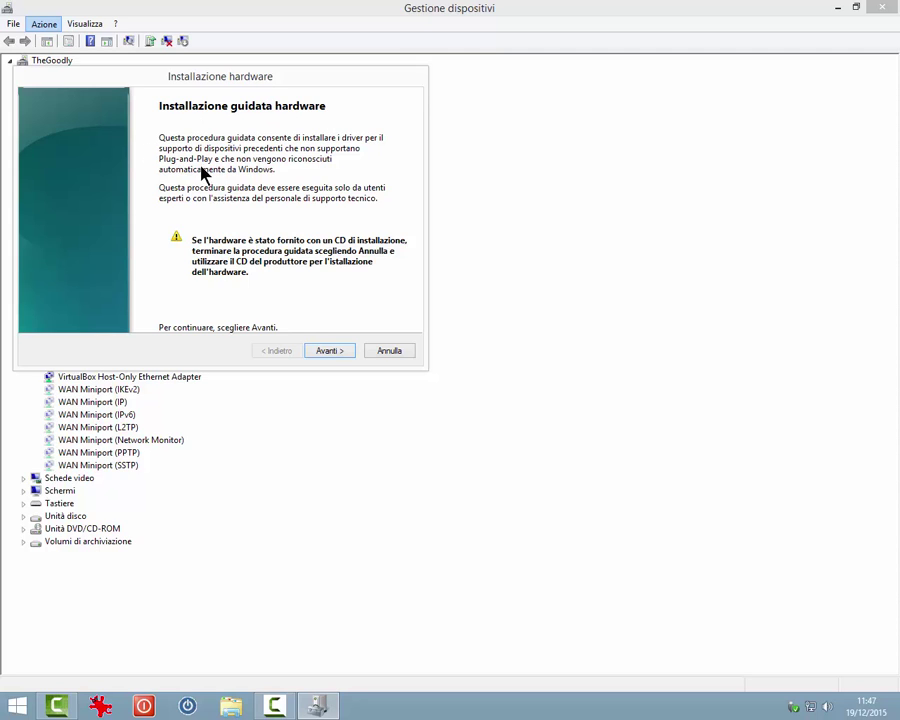
pyautogui.click(331, 352)
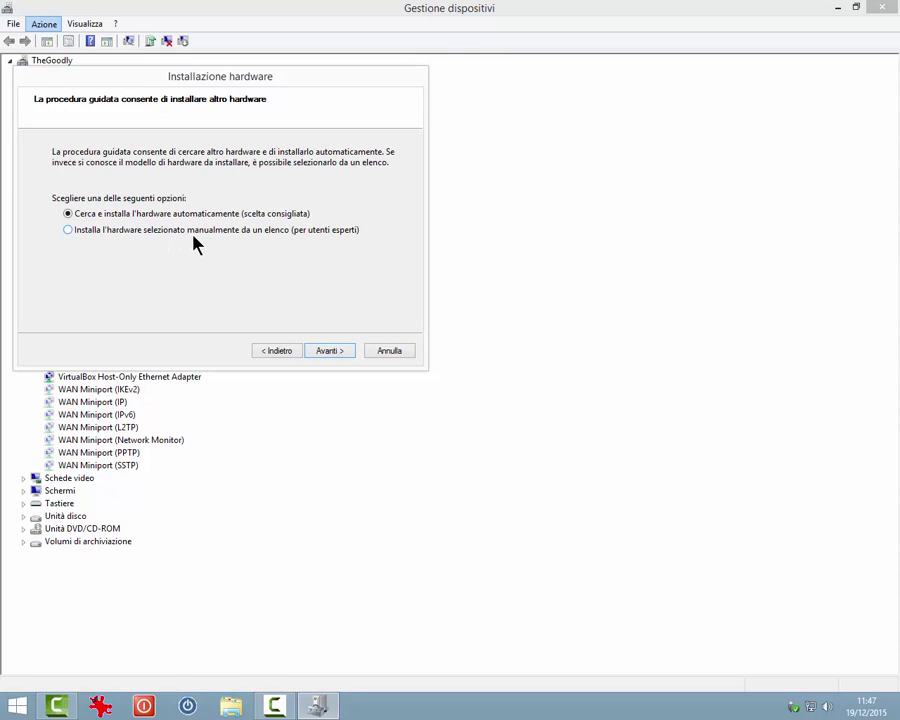
pyautogui.click(385, 355)
# Open the Realtek adapter's properties and examine its device status and the advanced receive buffer size and network address properties
pyautogui.click(44, 23)
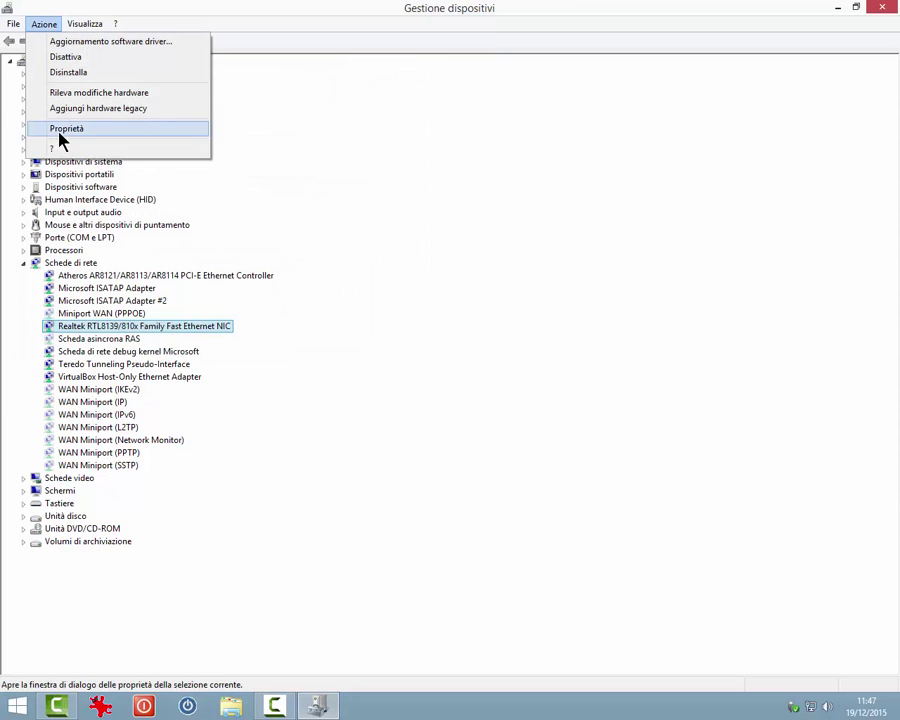
pyautogui.click(60, 132)
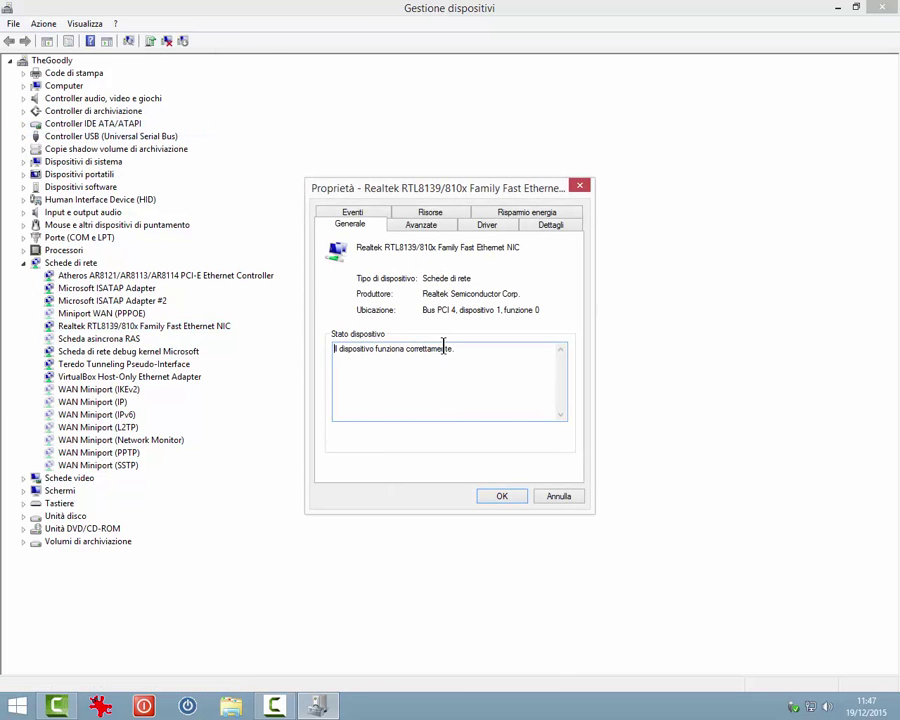
pyautogui.moveTo(462, 348); pyautogui.dragTo(369, 350)
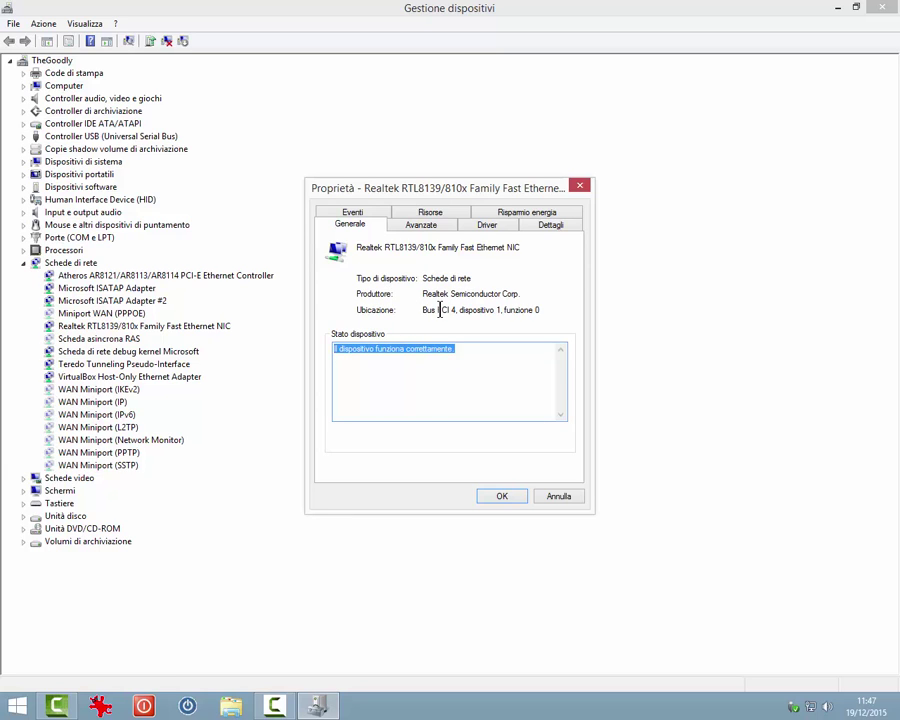
pyautogui.click(412, 225)
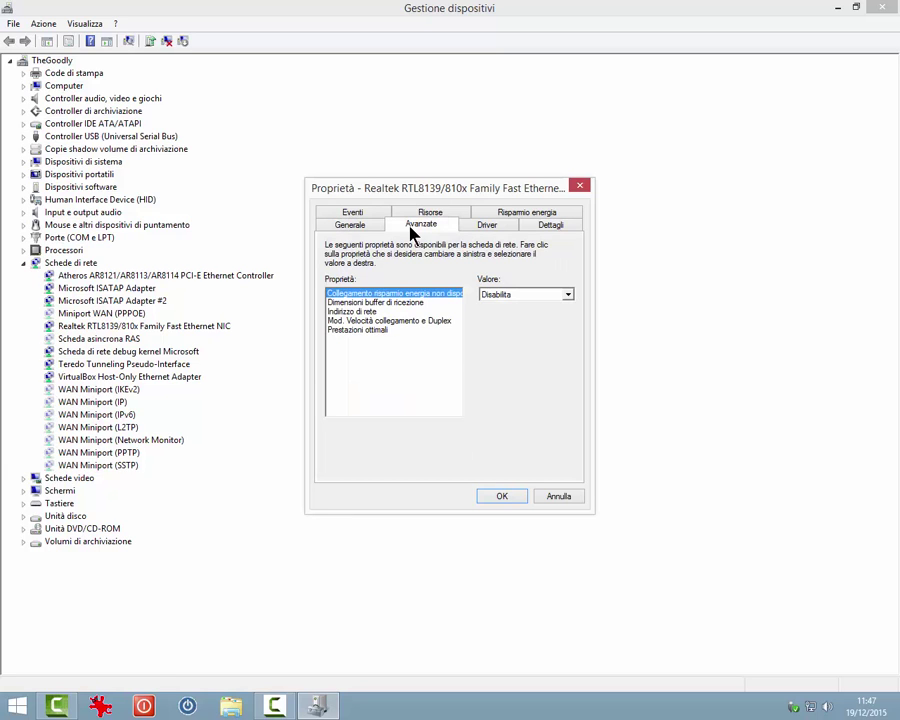
pyautogui.click(394, 303)
pyautogui.click(362, 312)
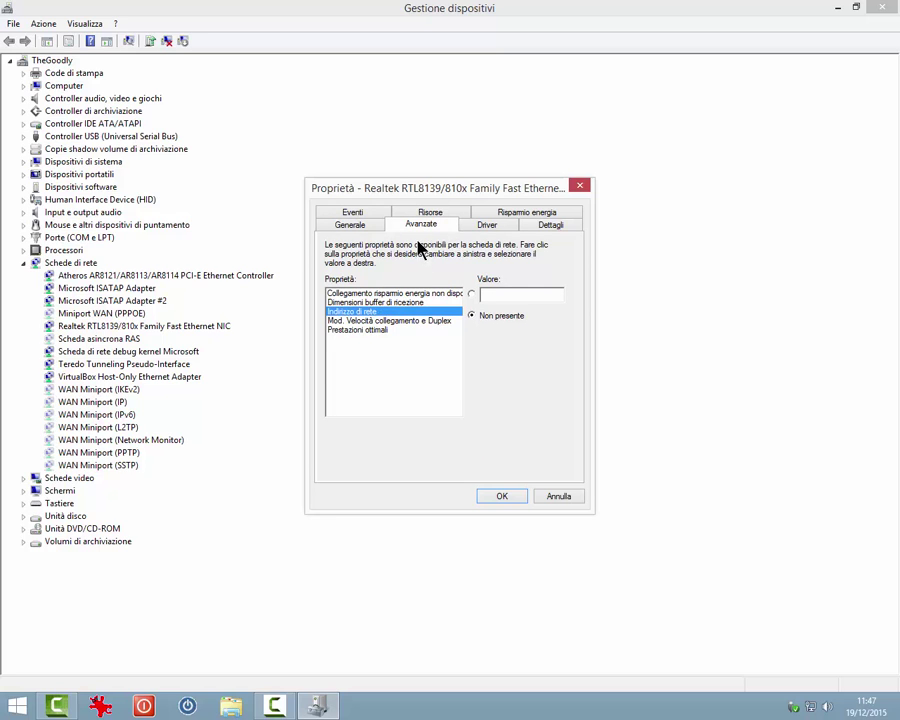
# Examine the Realtek adapter's driver information and its driver file details
pyautogui.click(487, 226)
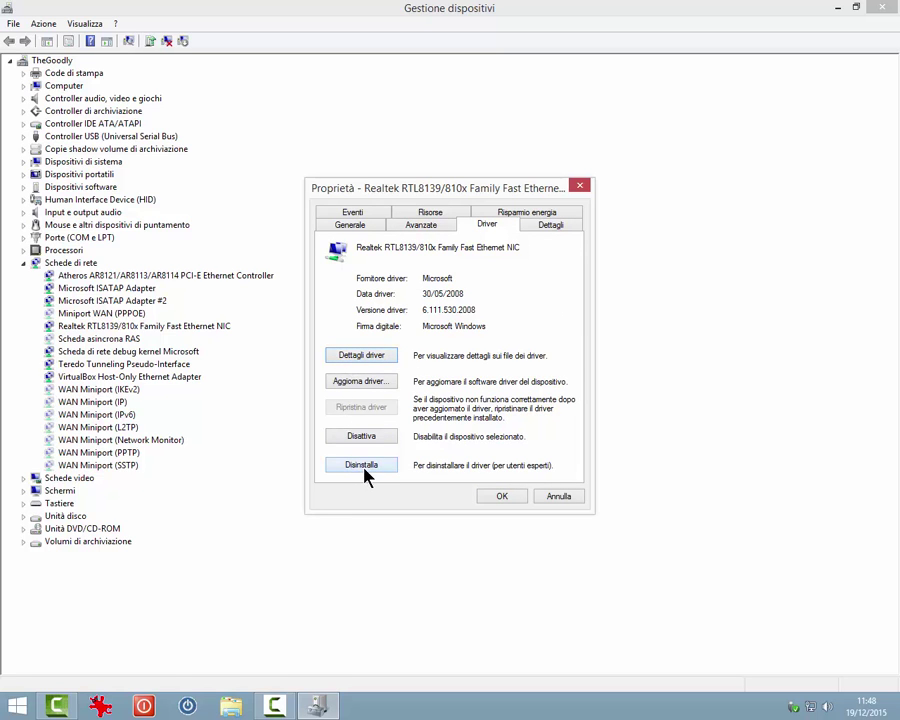
pyautogui.click(379, 362)
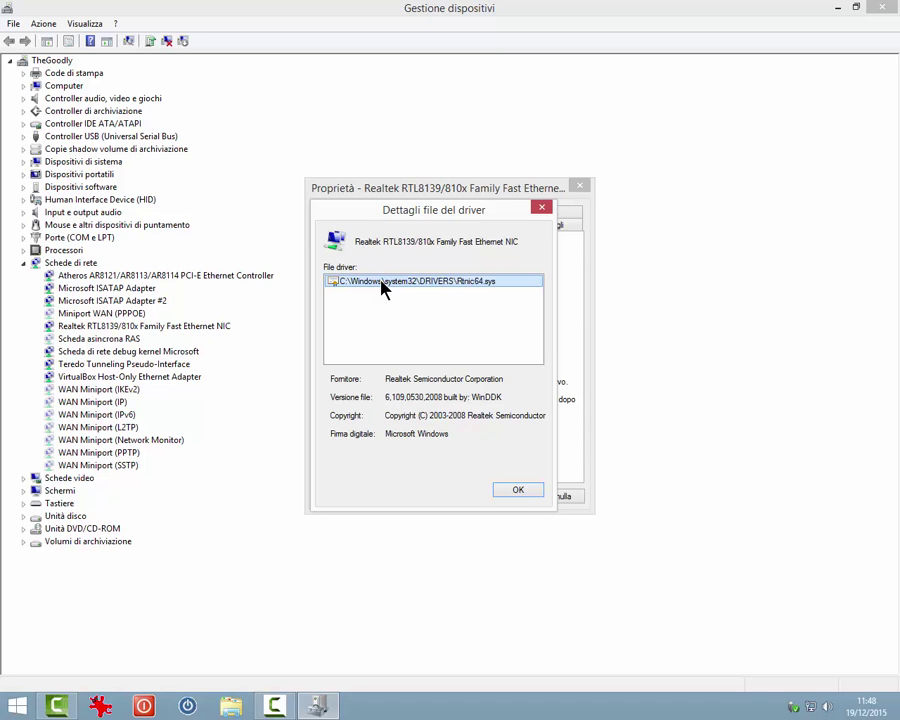
pyautogui.click(517, 490)
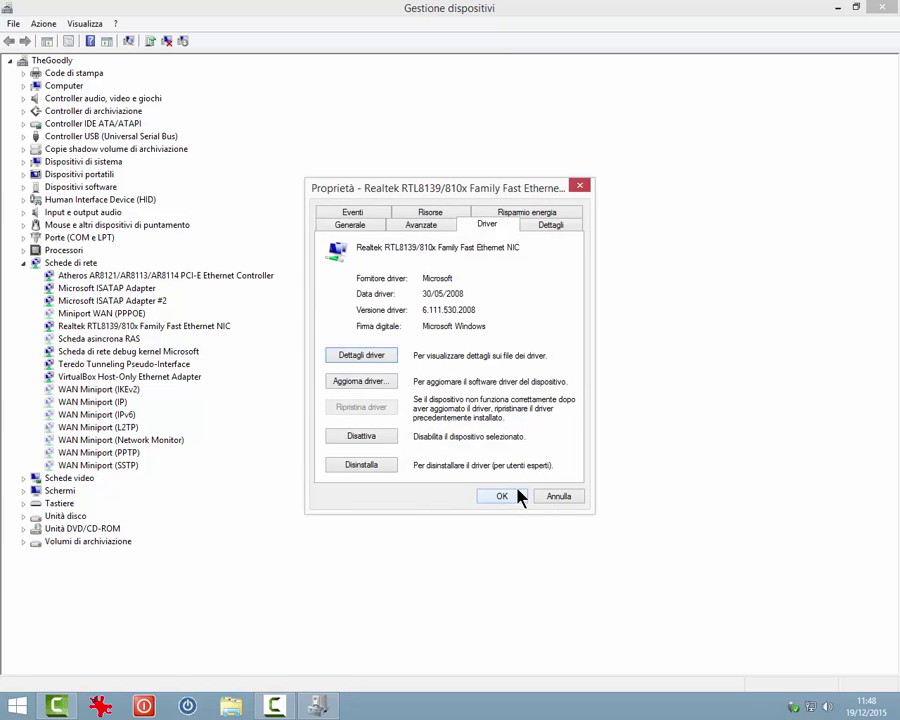
# Review the detail properties that can be listed for the Realtek adapter and its logged events
pyautogui.click(545, 228)
pyautogui.click(575, 295)
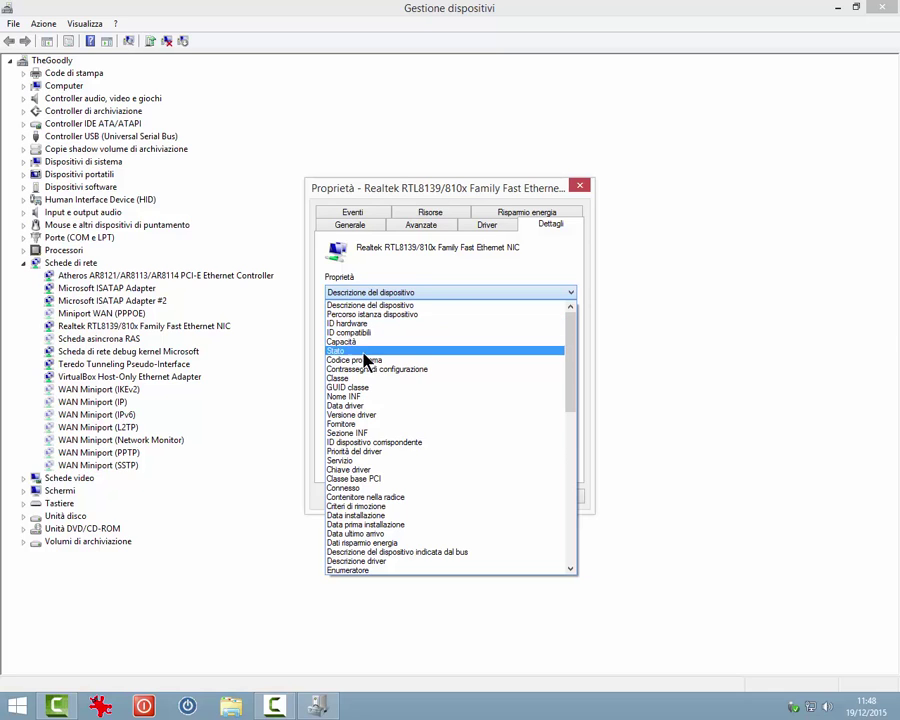
pyautogui.click(396, 258)
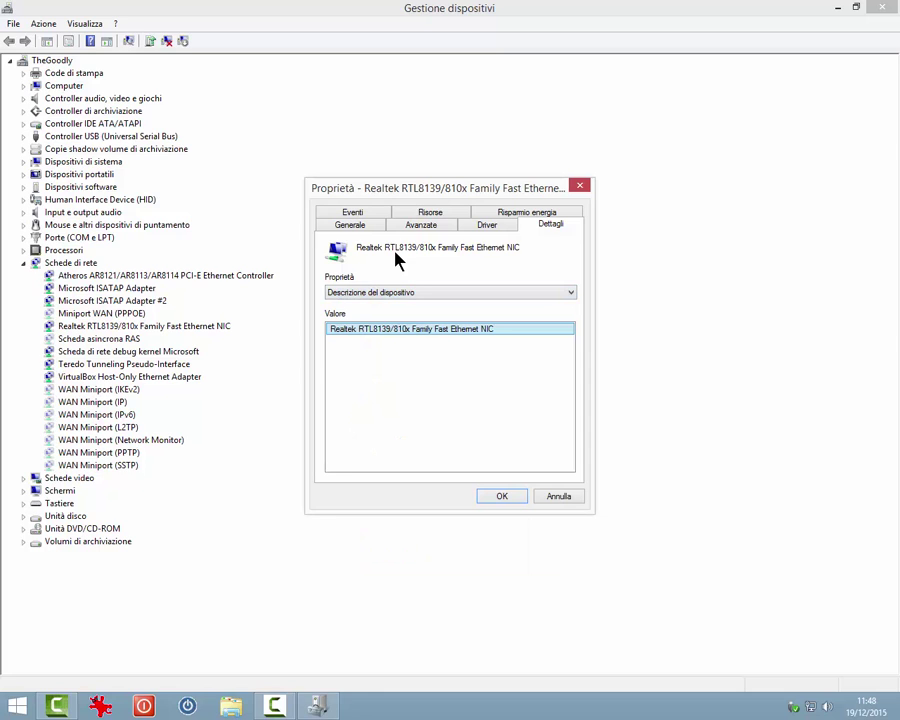
pyautogui.click(361, 214)
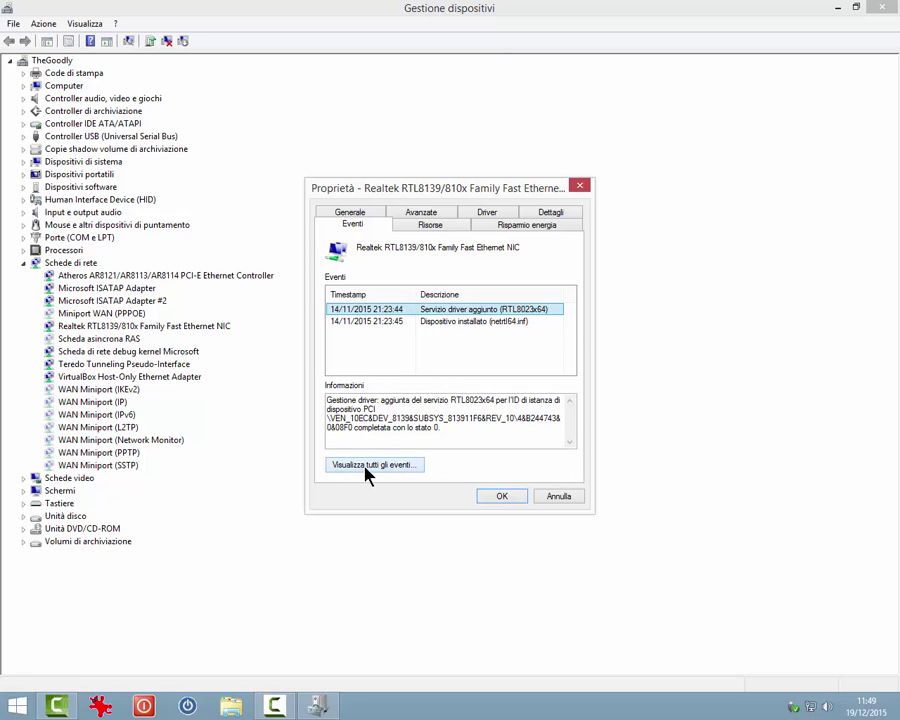
# Examine the Realtek adapter's resource settings and power management options, and close its properties without changing anything
pyautogui.click(428, 225)
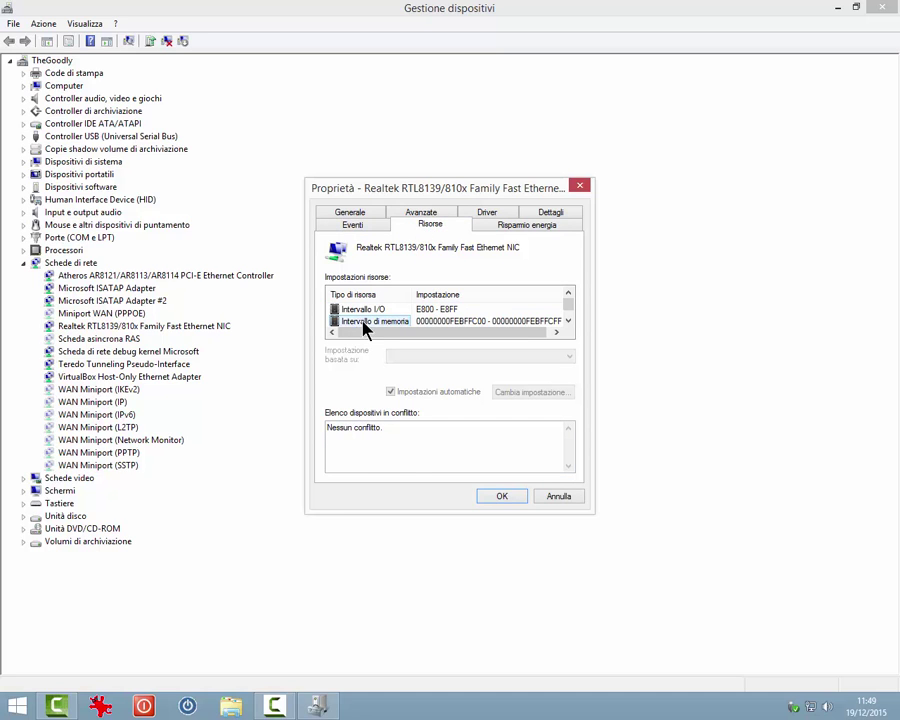
pyautogui.click(567, 321)
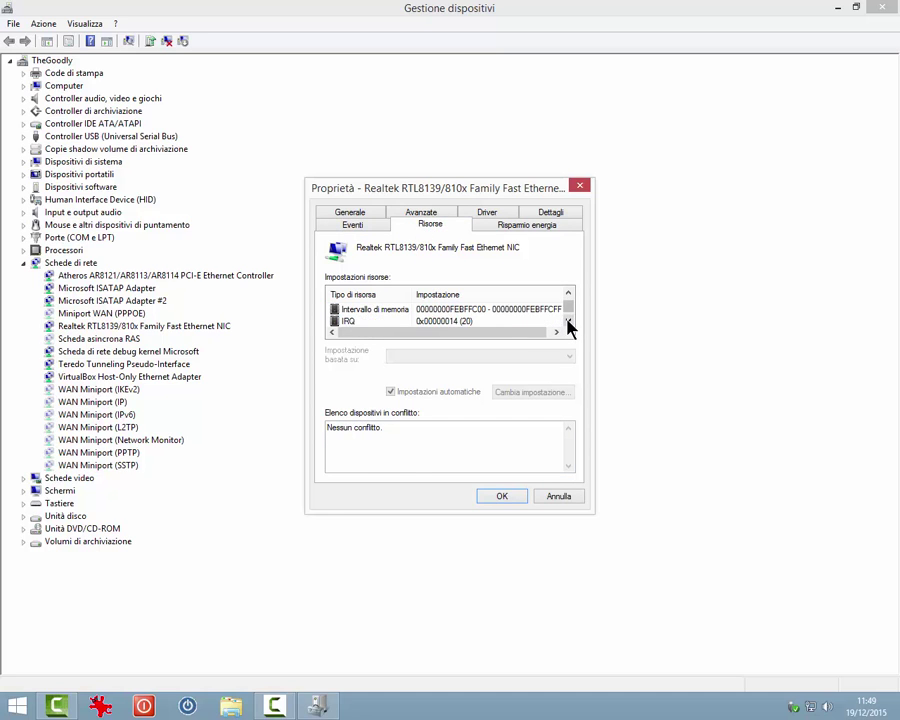
pyautogui.click(567, 321)
pyautogui.click(567, 297)
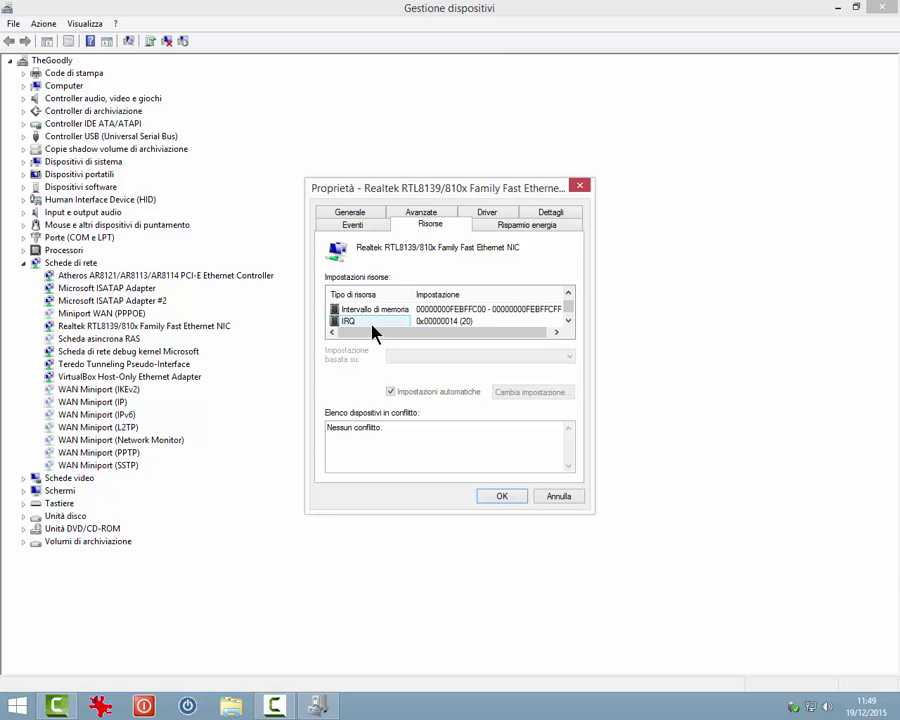
pyautogui.click(551, 228)
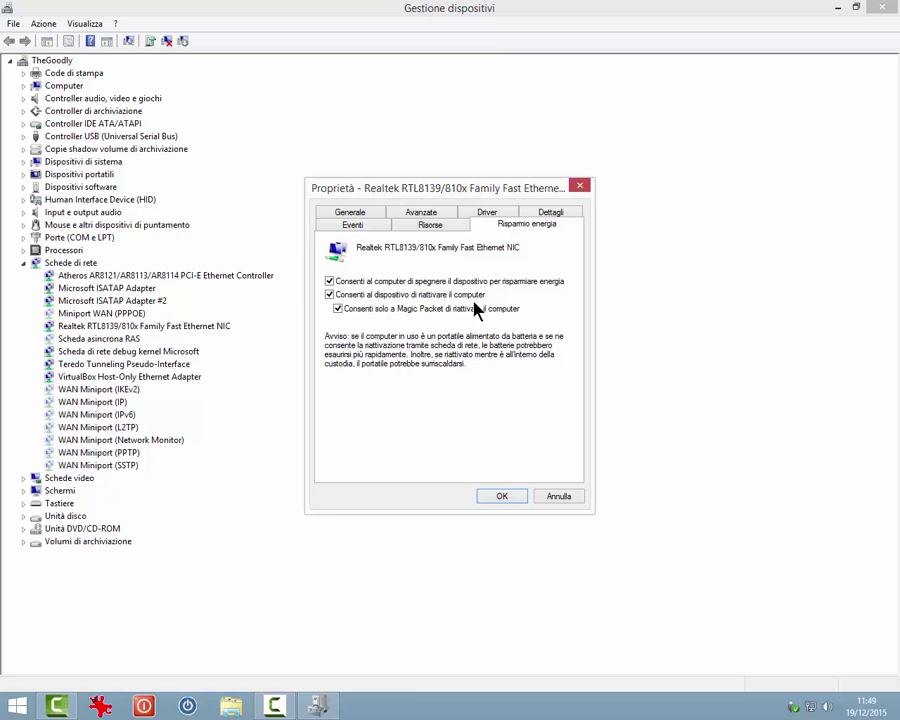
pyautogui.click(557, 497)
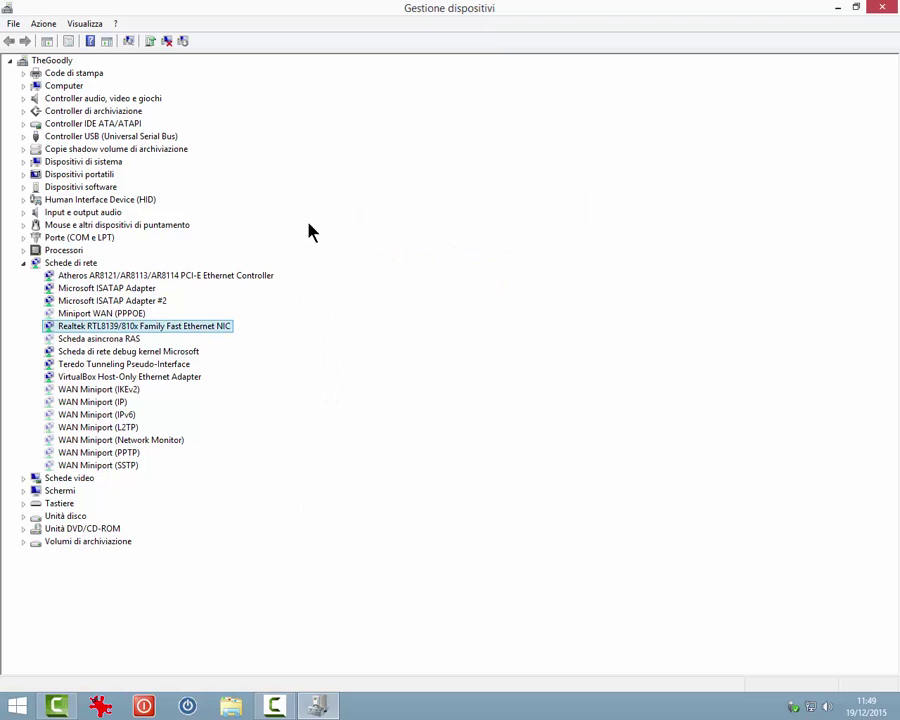
# View the help information available for the selected Realtek adapter and close the help window
pyautogui.click(44, 23)
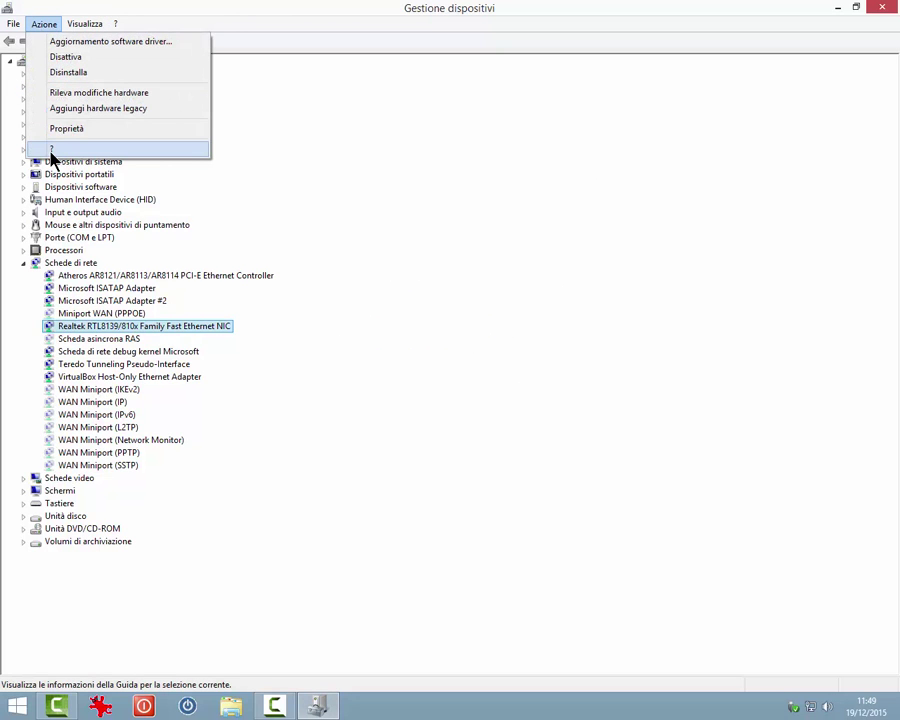
pyautogui.click(51, 160)
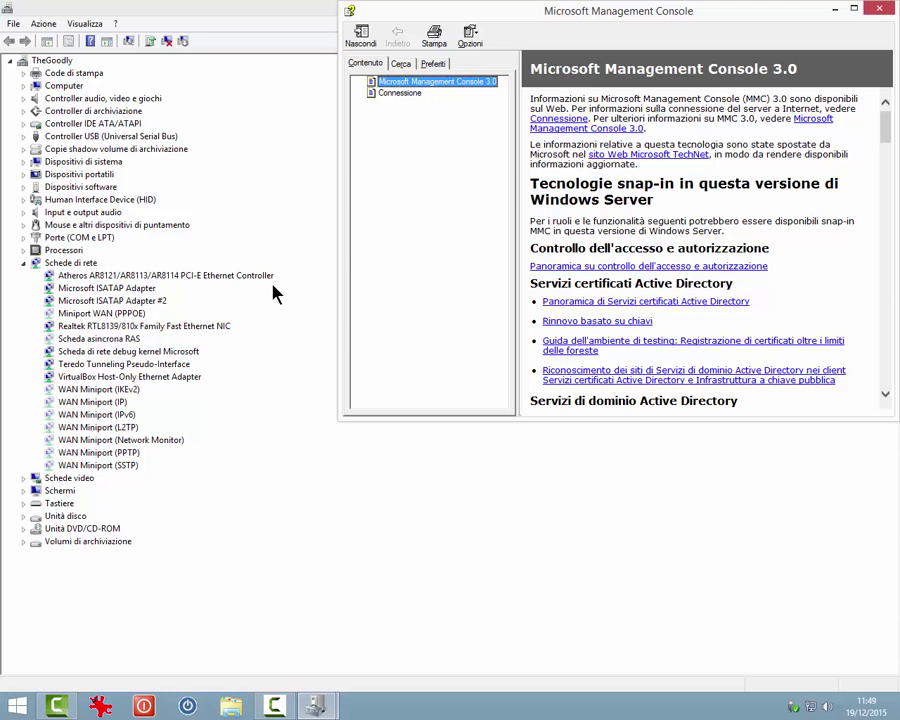
pyautogui.click(879, 9)
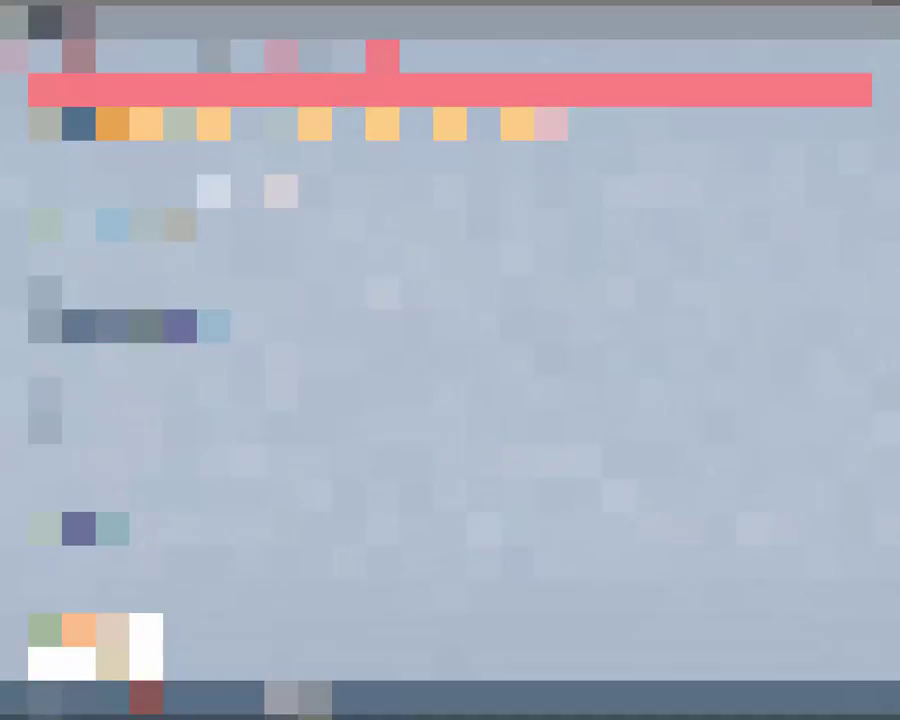